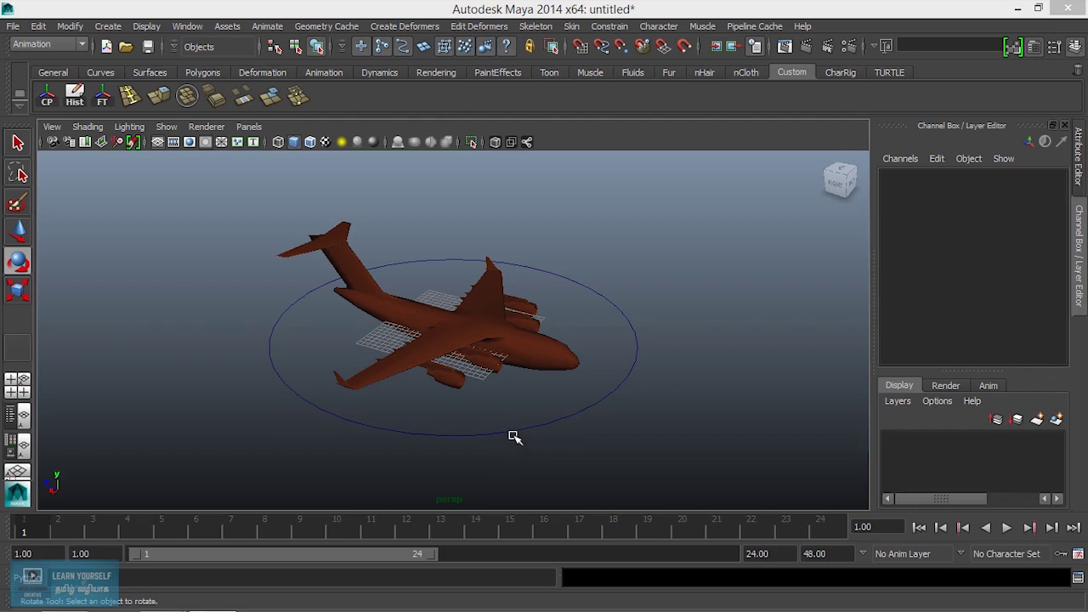
Select nurbsCircle1, then play and scrub the animation to preview the motion.
left_click(582, 410)
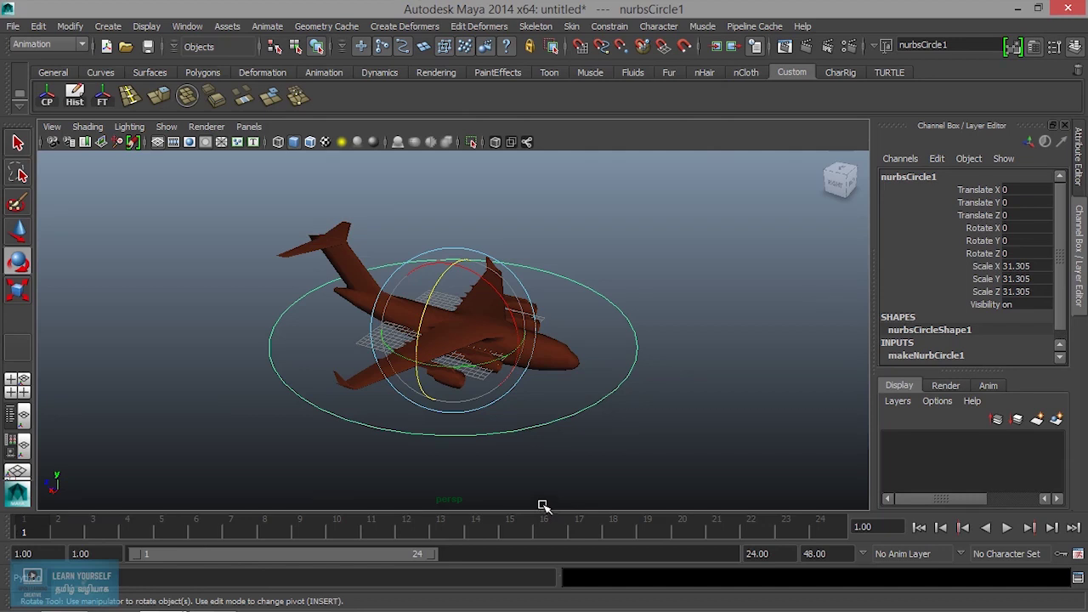
key("alt+v")
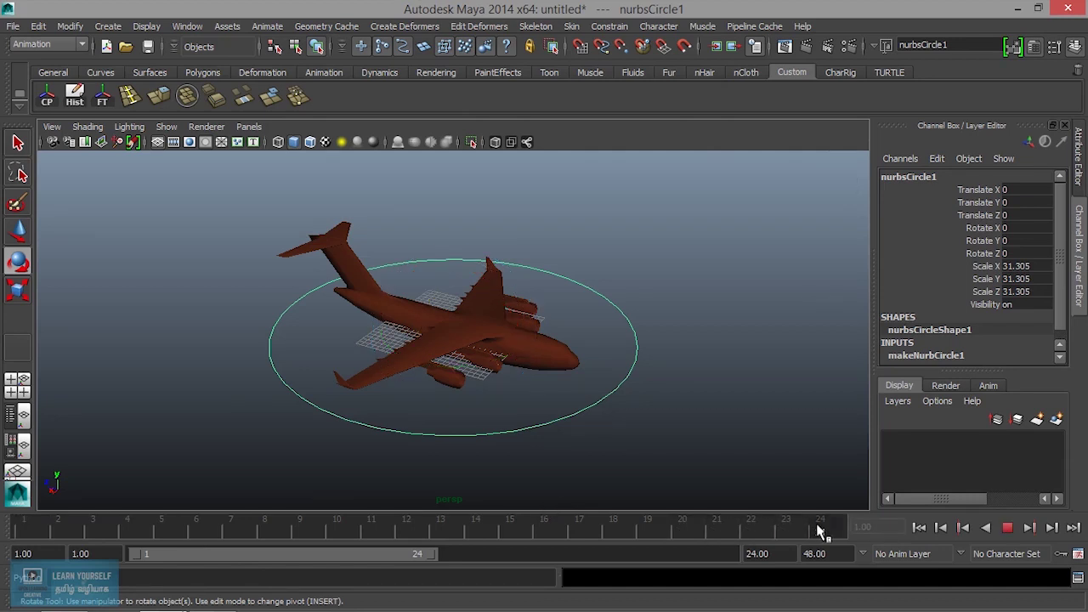
mouse_move(669, 543)
left_mouse_down()
mouse_move(569, 544)
mouse_move(833, 527)
mouse_move(35, 527)
mouse_move(808, 534)
left_mouse_up()
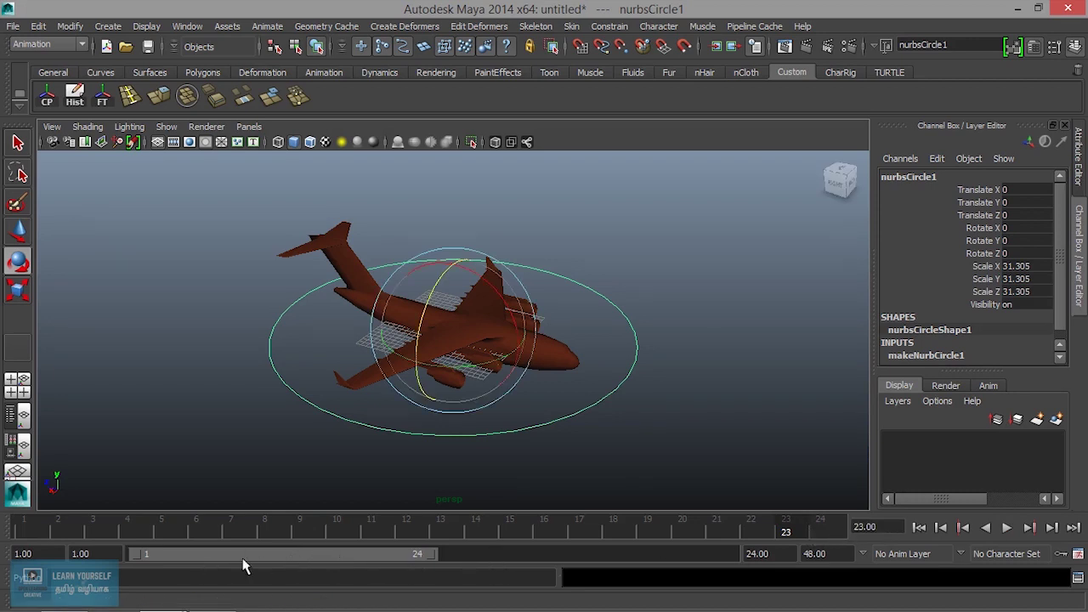
Slide the timeline range to frames 23–46 and back to 1–24, selecting the start time field.
left_click_drag(360, 557, 701, 555)
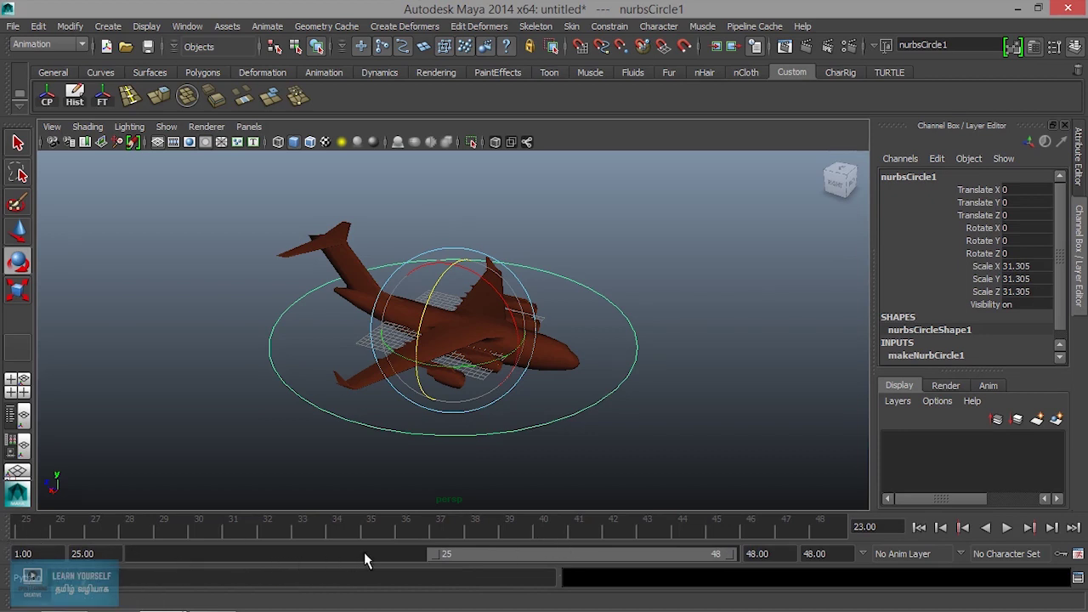
left_click_drag(486, 559, 174, 561)
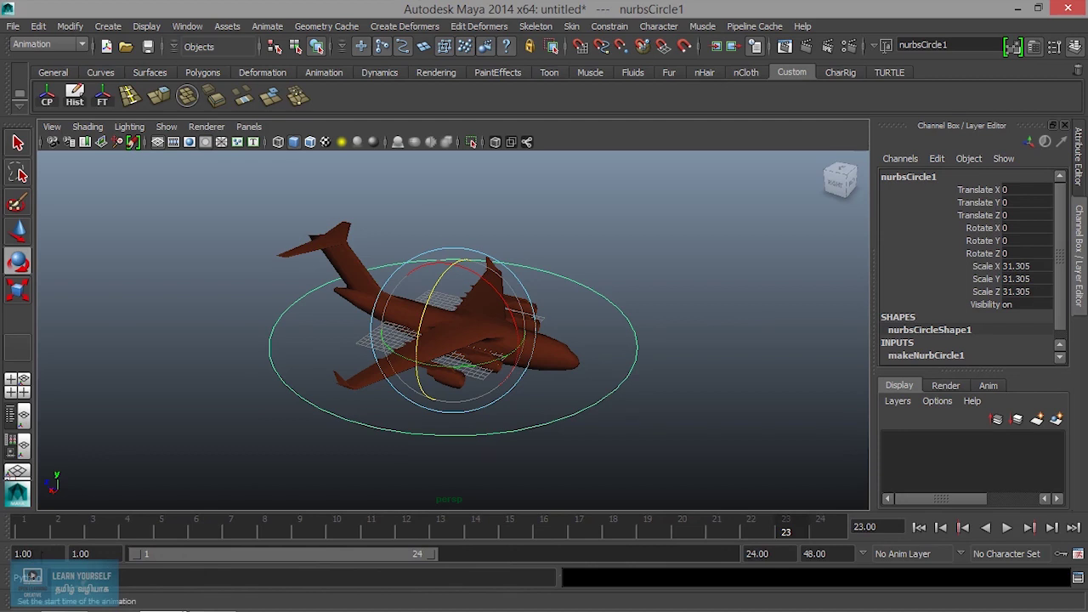
left_click_drag(49, 554, 3, 558)
Set the animation start time to -1 and shift the playback range.
type("-1")
key("Return")
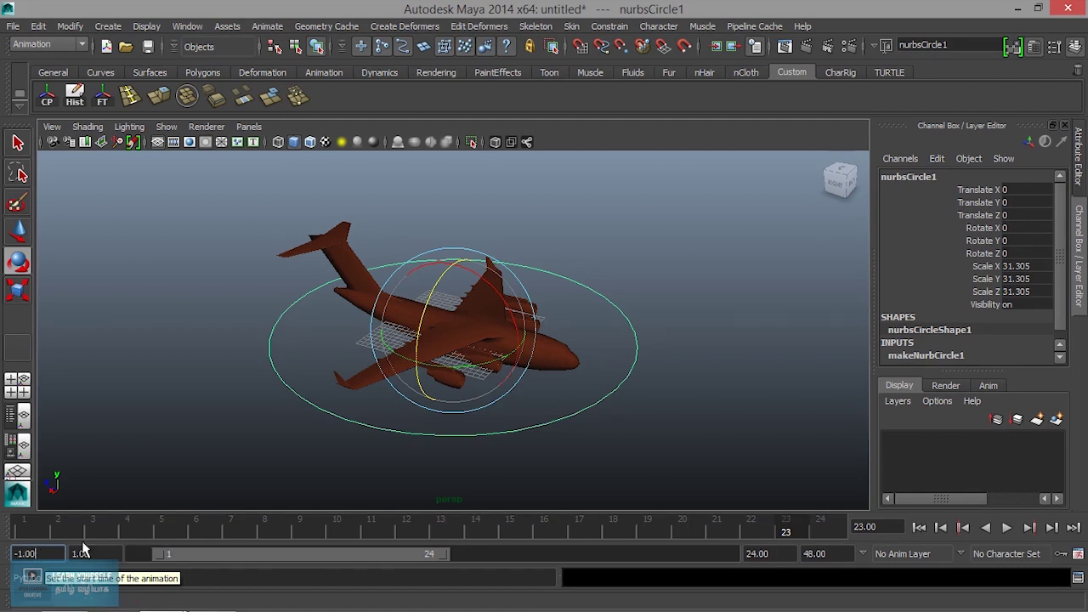
left_click_drag(186, 552, 127, 553)
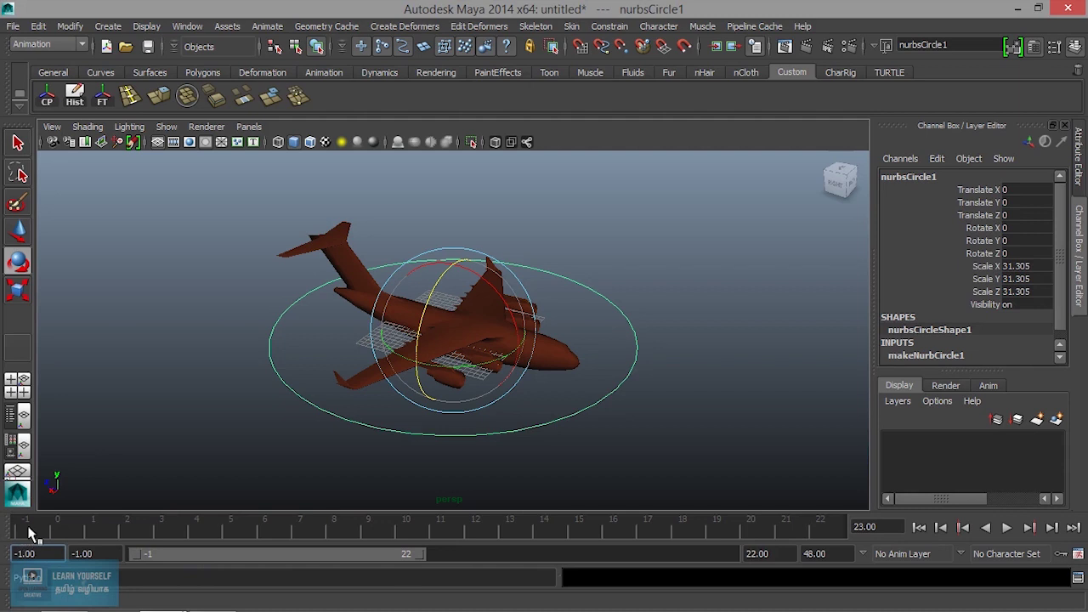
left_click_drag(344, 560, 683, 561)
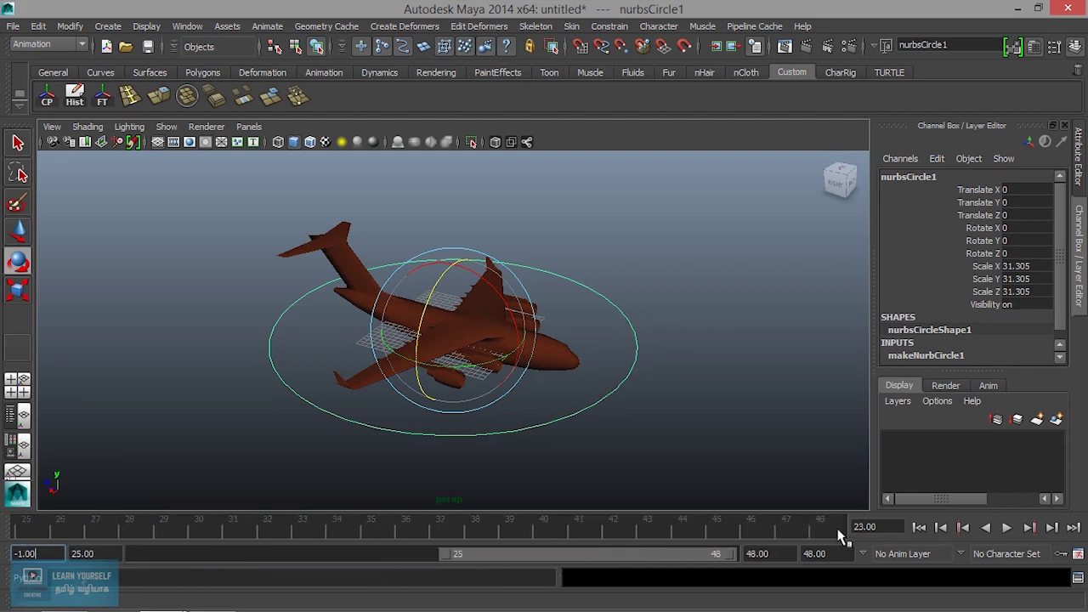
Set the animation end time to 100 and restore the start time to 1.
left_click(816, 554)
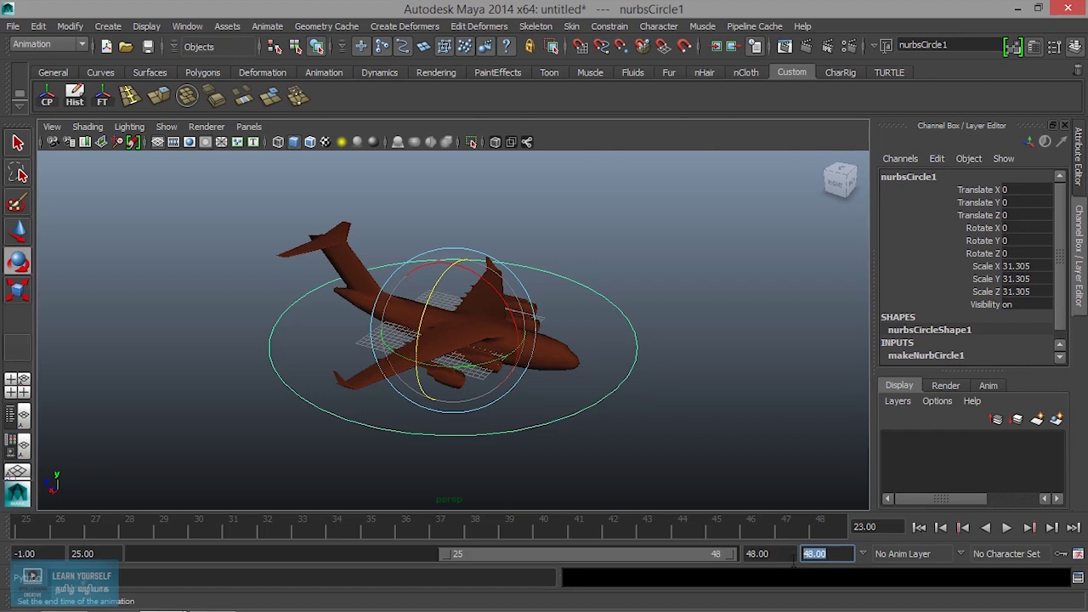
type("100")
key("Return")
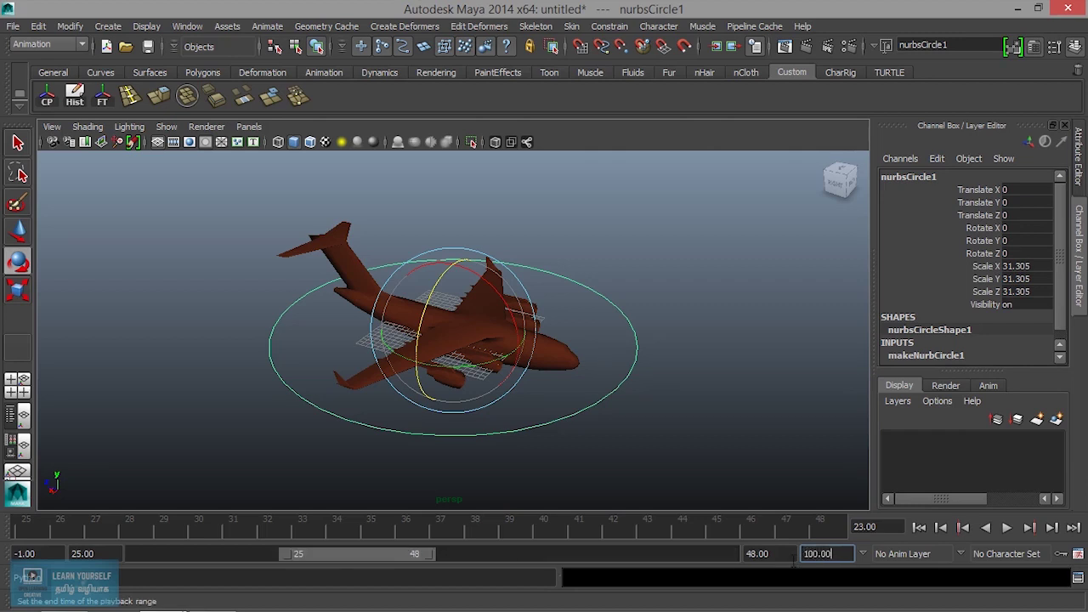
left_click_drag(382, 554, 141, 600)
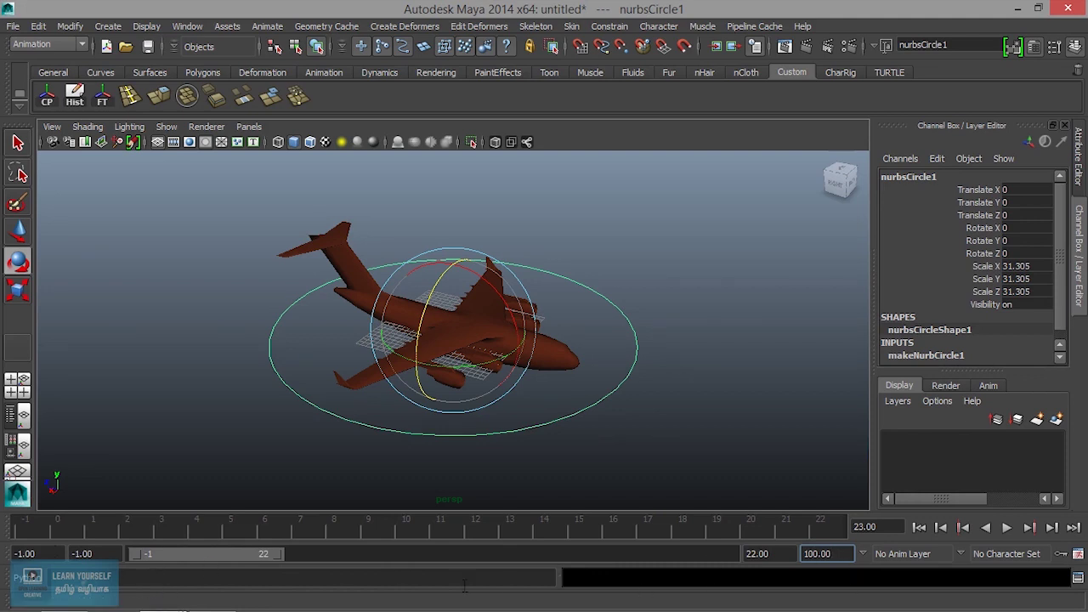
left_click_drag(38, 553, 11, 558)
type("1")
key("Return")
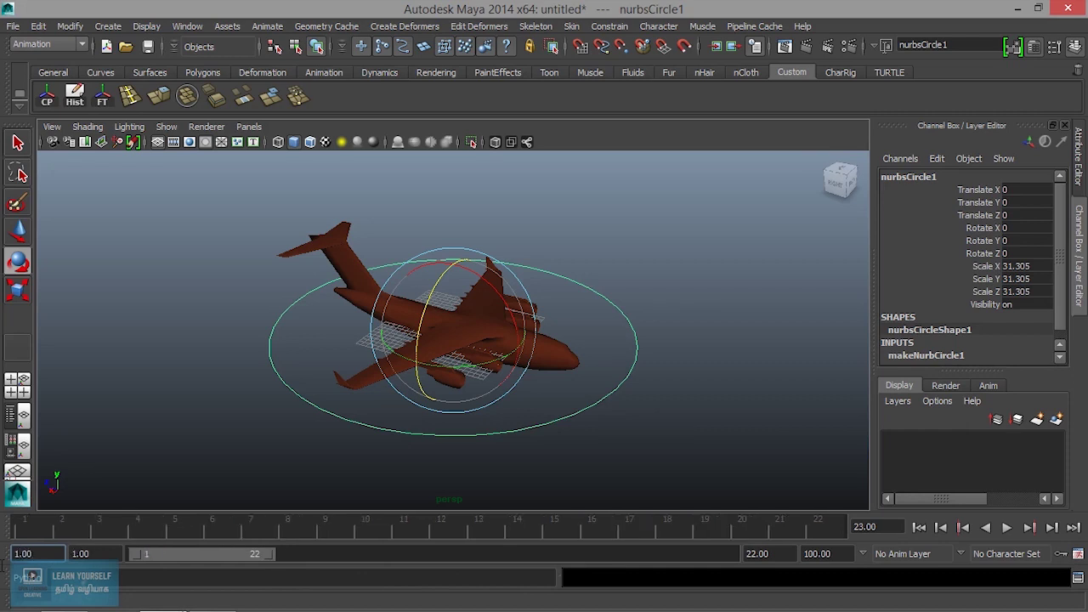
left_click(1006, 528)
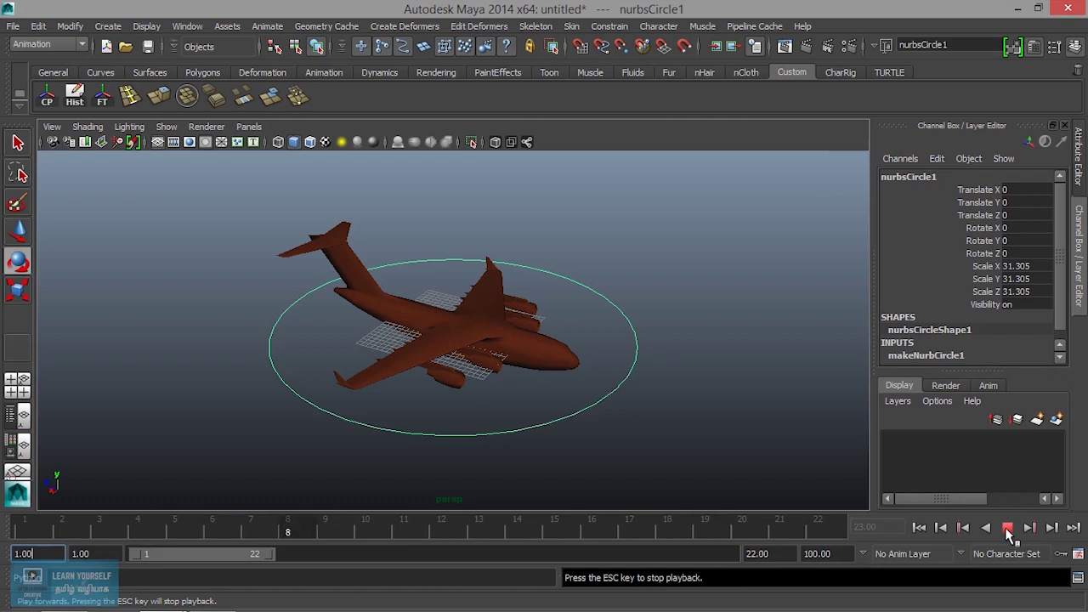
left_click(1007, 528)
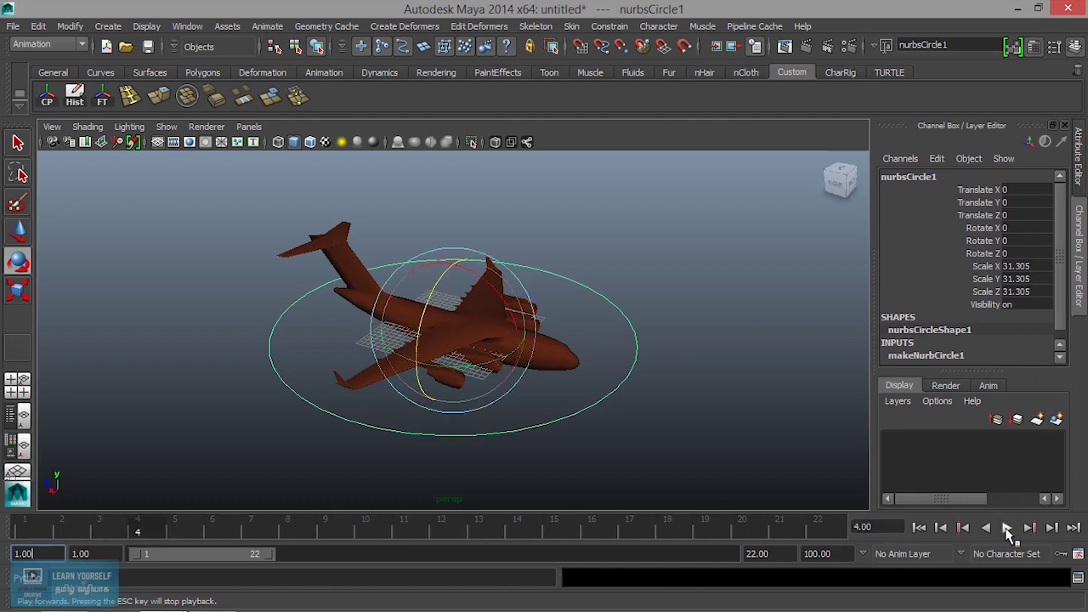
left_click(987, 528)
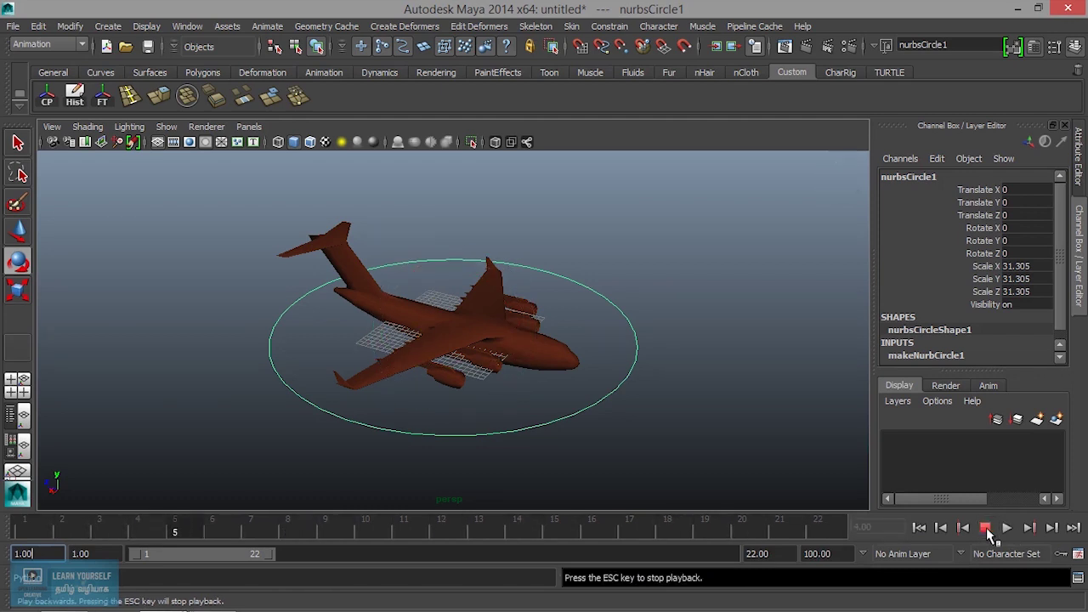
left_click(984, 529)
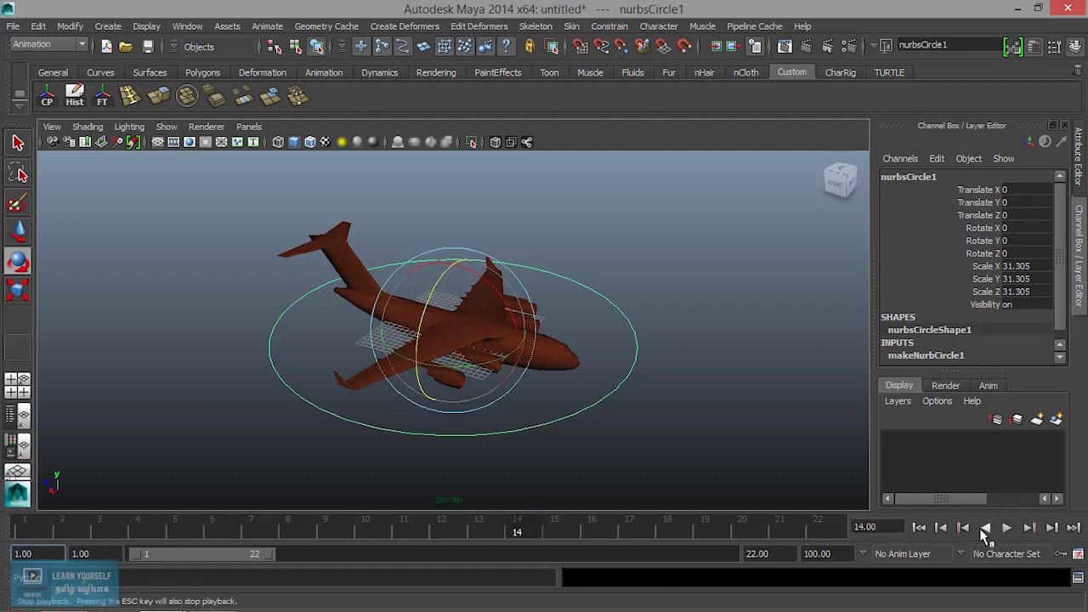
left_click(729, 404)
left_click_drag(610, 306, 670, 370)
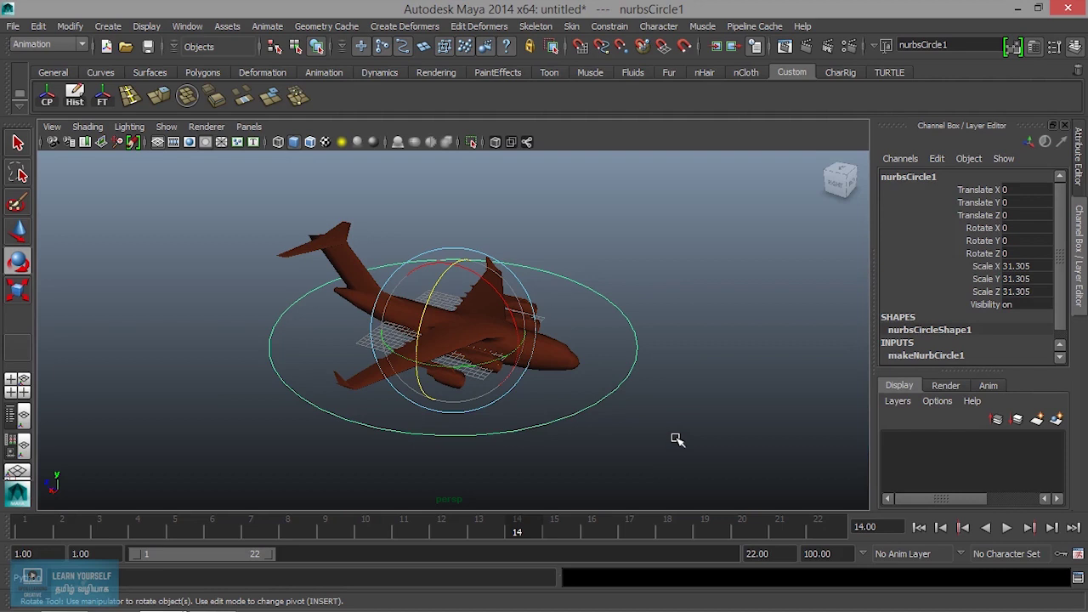
Play the animation, stop at frame 4, and check the timeline keyframe menu.
key("alt+v")
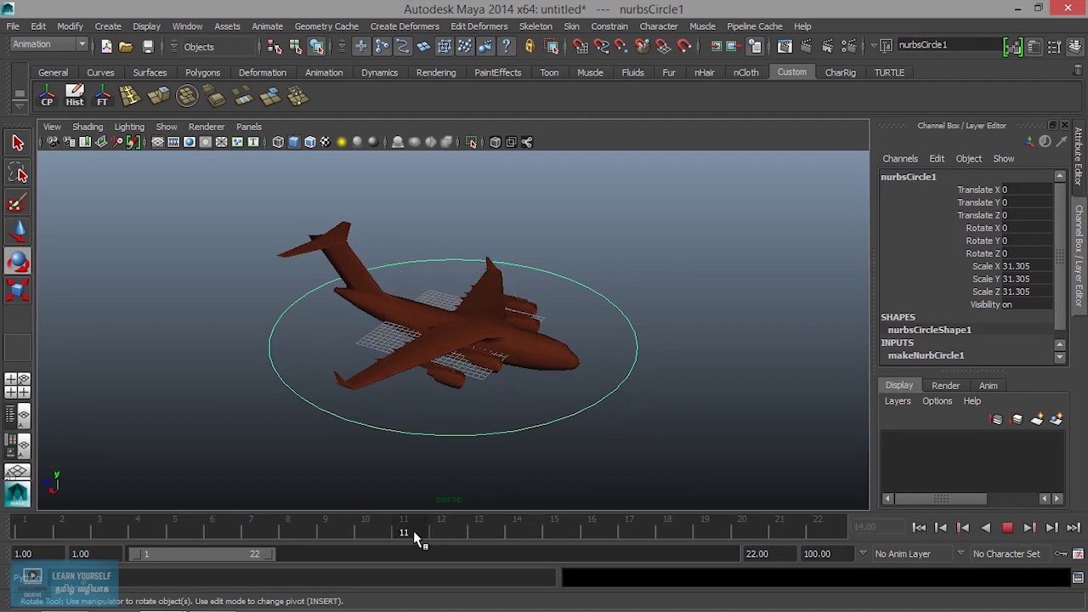
key("alt+v")
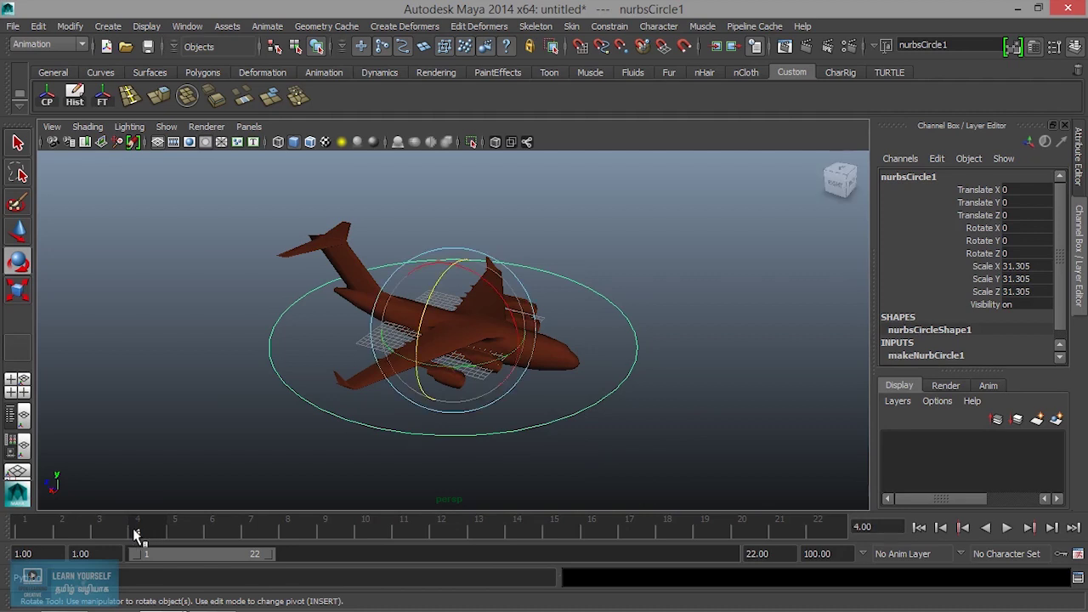
right_click(135, 532)
mouse_move(179, 386)
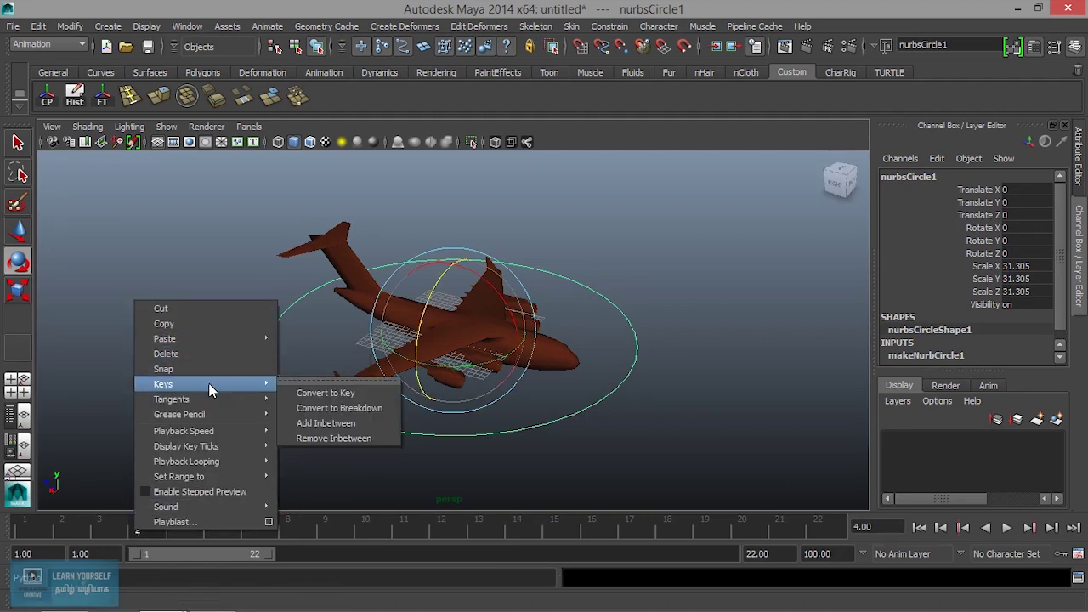
left_click(627, 476)
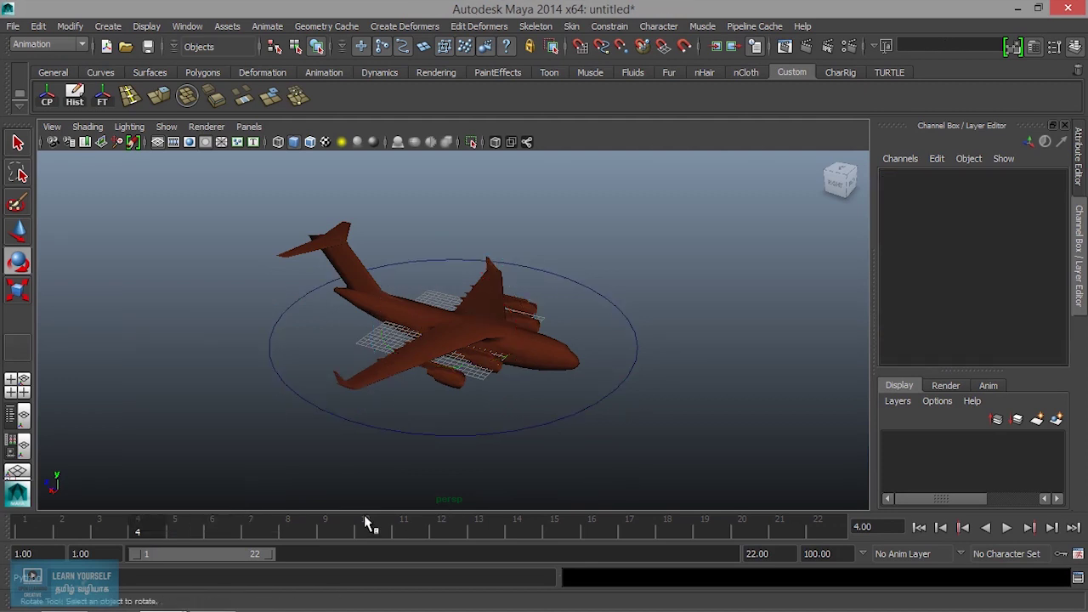
Marquee-select nurbsCircle1 around the airplane to show its frame-4 key (Translate 0, Scale 31.305).
key("ctrl+z")
right_click(145, 534)
mouse_move(196, 384)
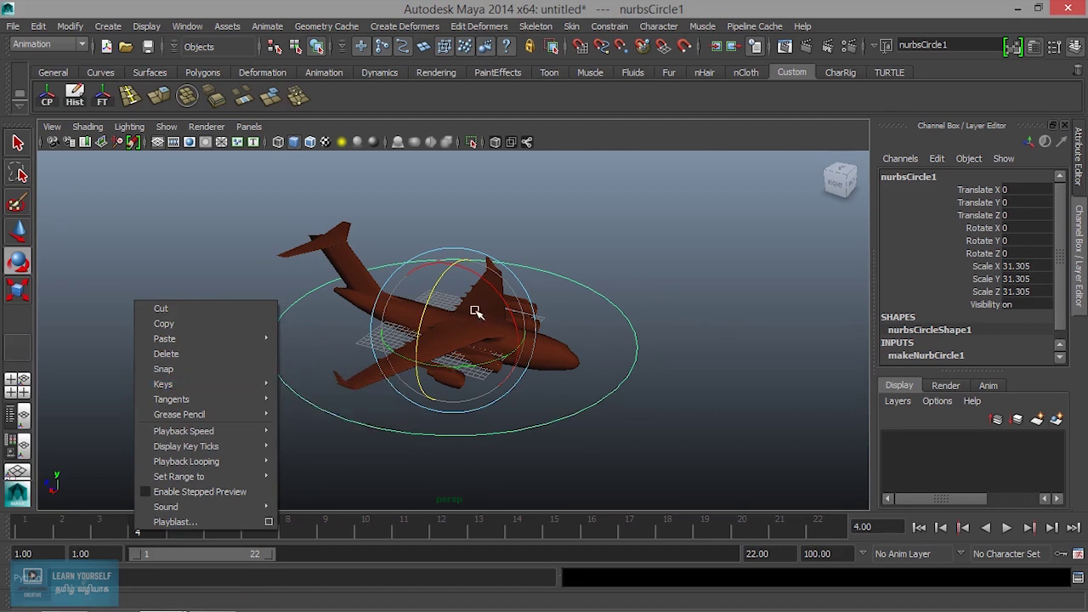
left_click(456, 506)
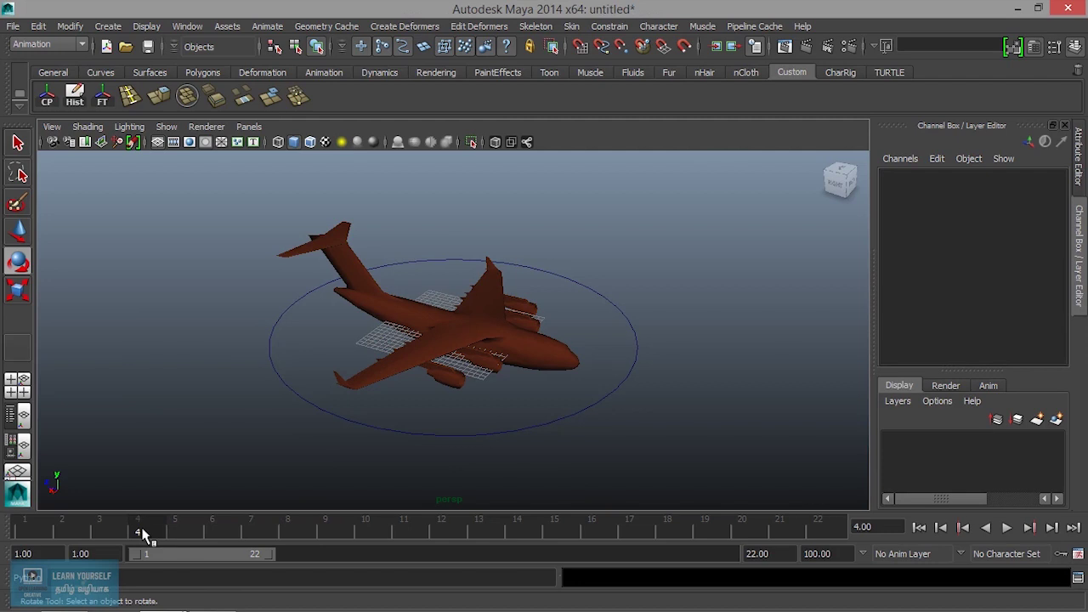
left_click_drag(418, 418, 445, 468)
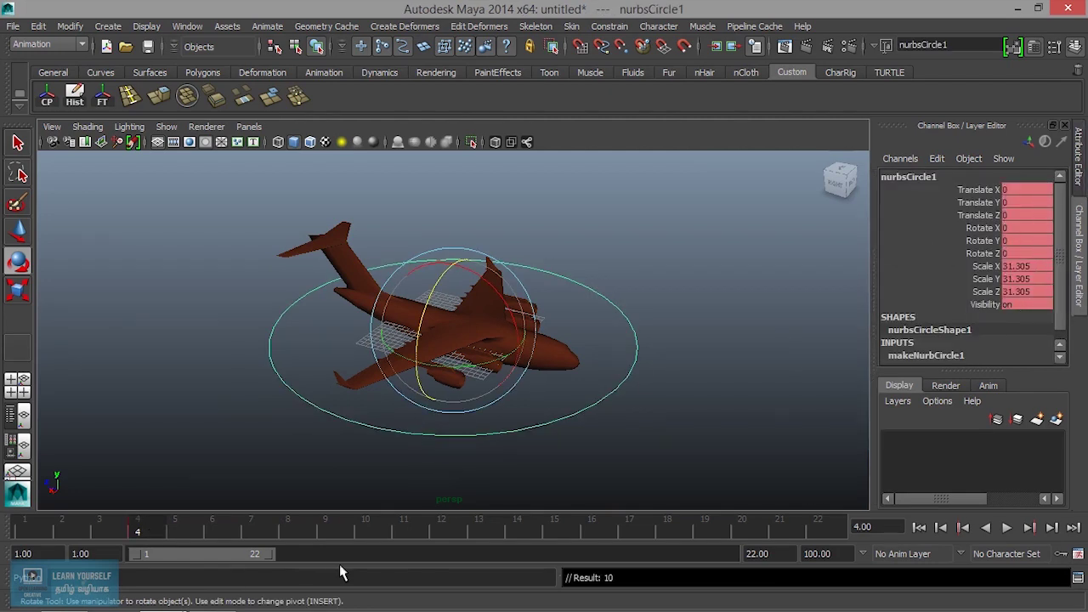
At frame 17, move the circle control to Translate Z -30.033 and key it.
key("alt+v")
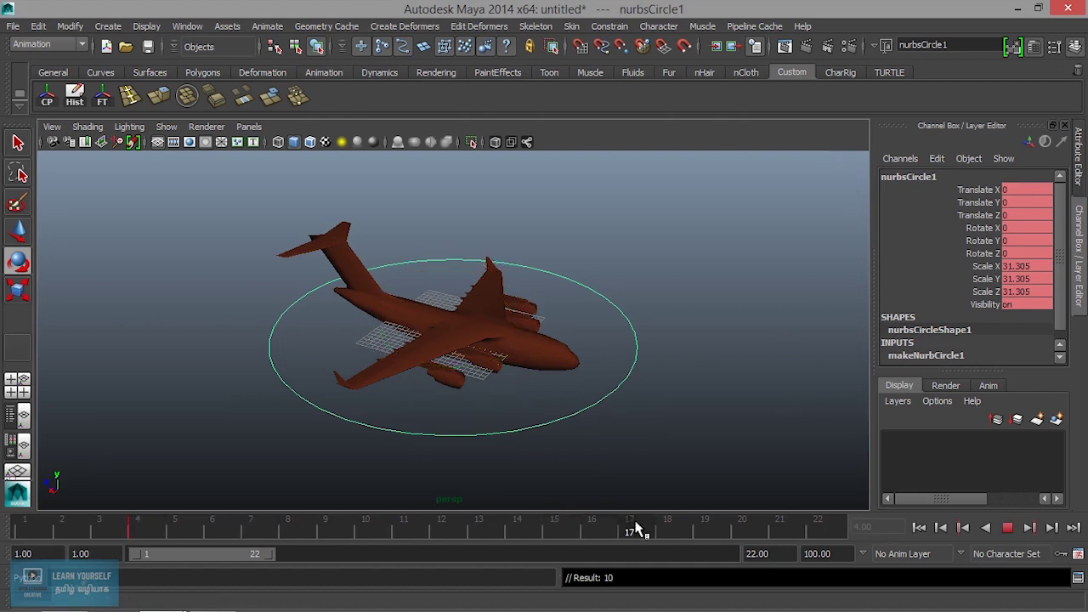
left_click(629, 529)
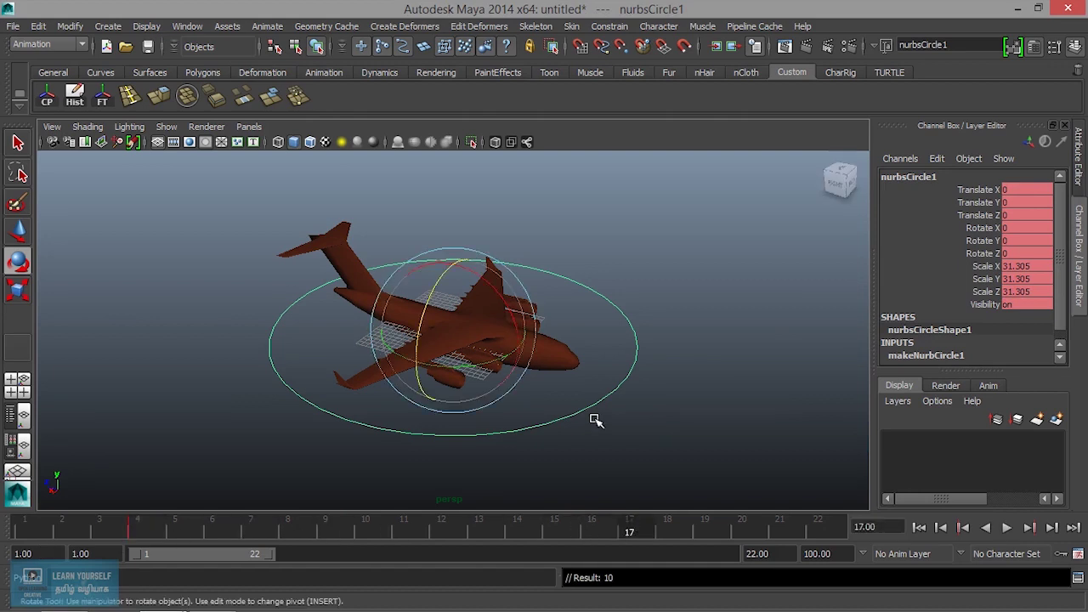
key("w")
left_click_drag(405, 336, 571, 349)
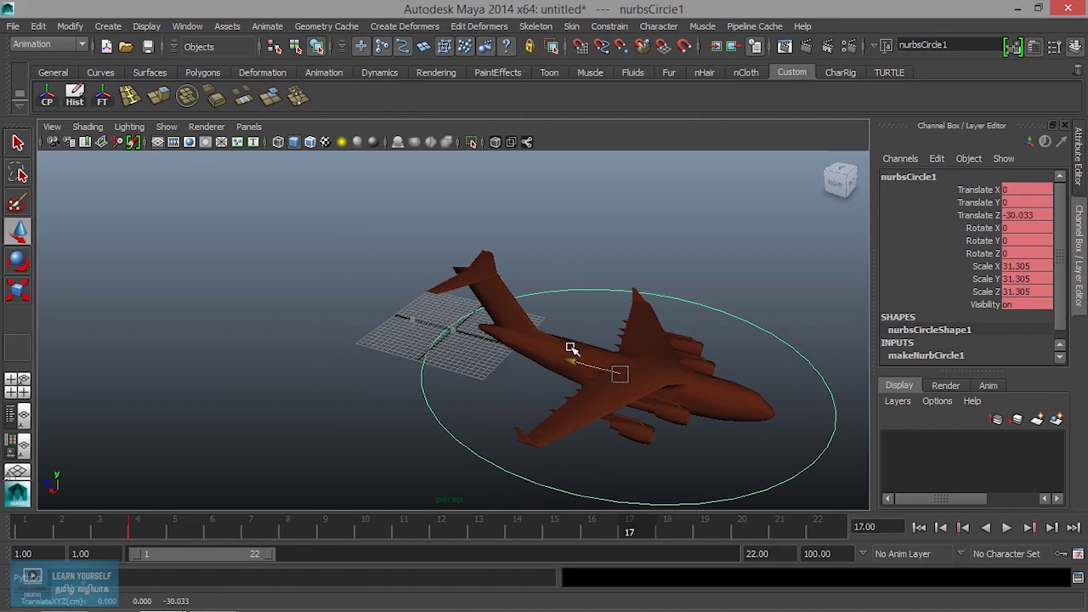
key("s")
Play back the animation to check the airplane flying forward between frames 4 and 17.
key("alt+v")
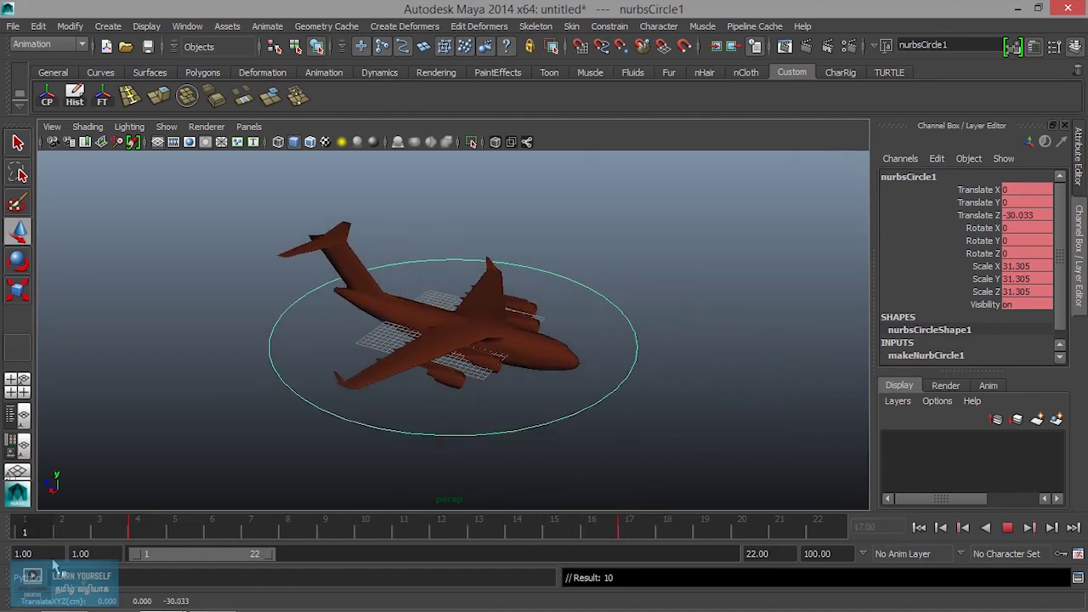
left_click(1008, 527)
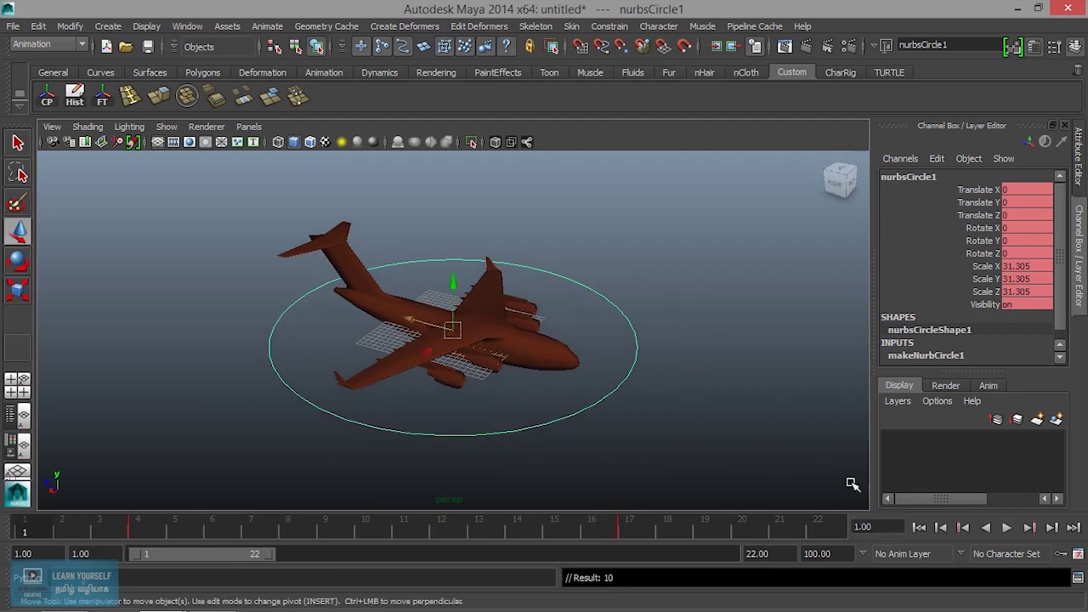
left_click(1008, 527)
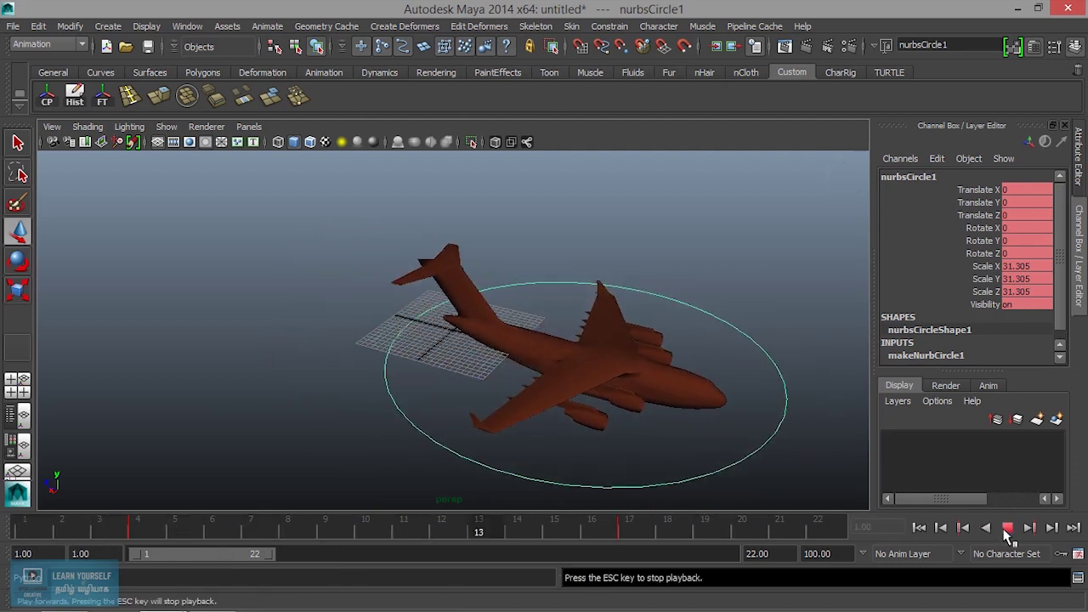
left_click(1007, 528)
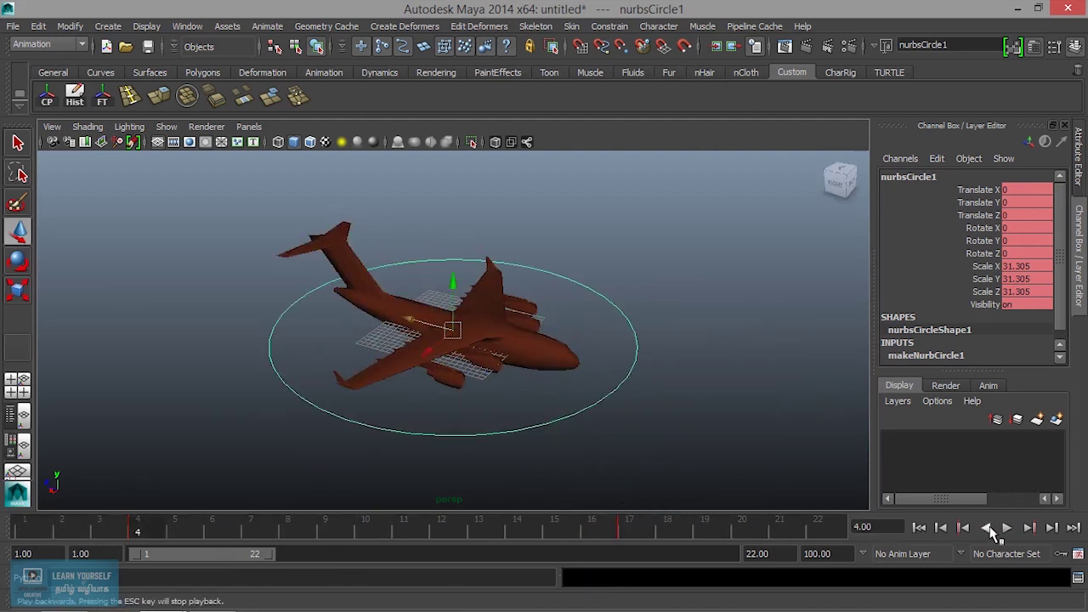
key("alt+v")
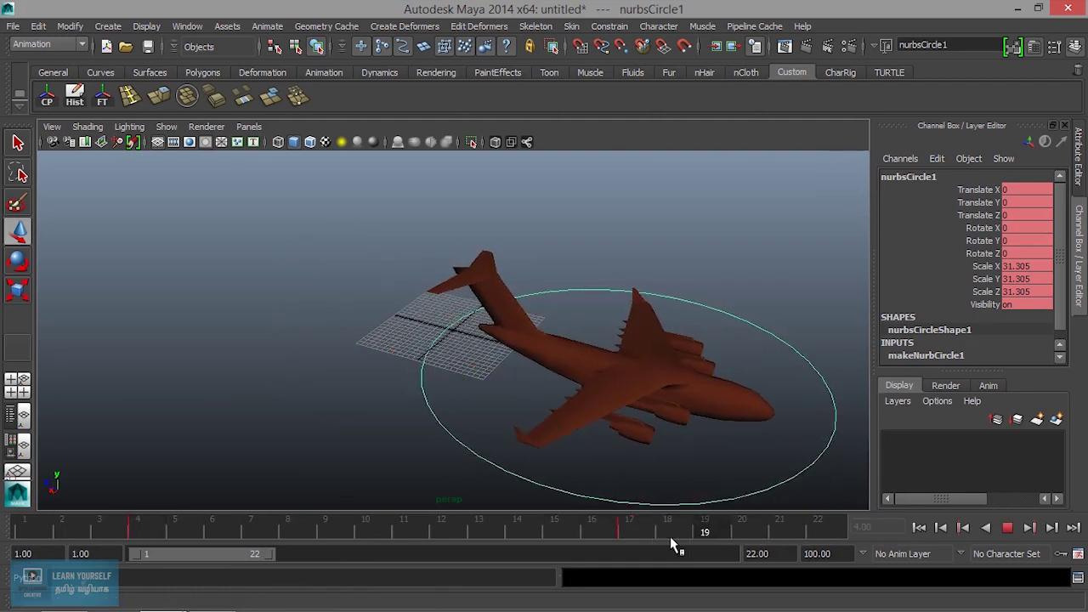
key("alt+v")
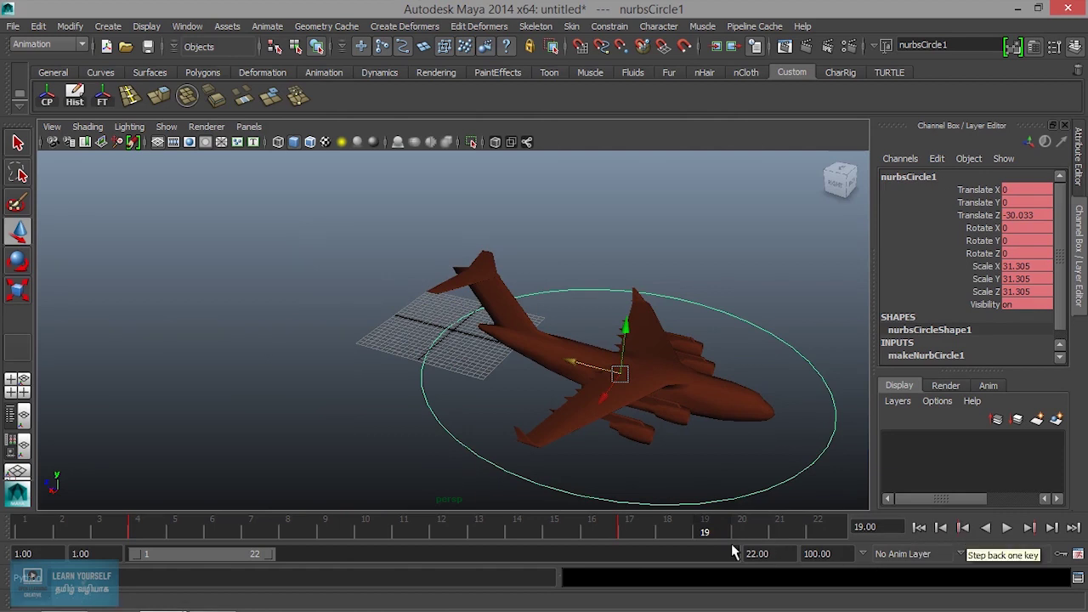
left_click(963, 528)
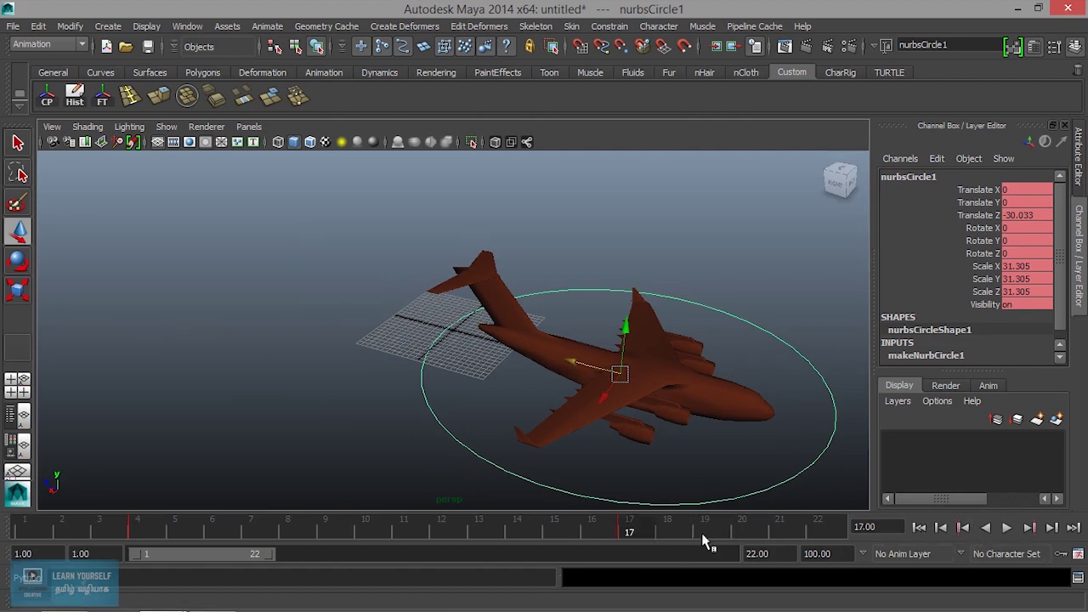
left_click(963, 528)
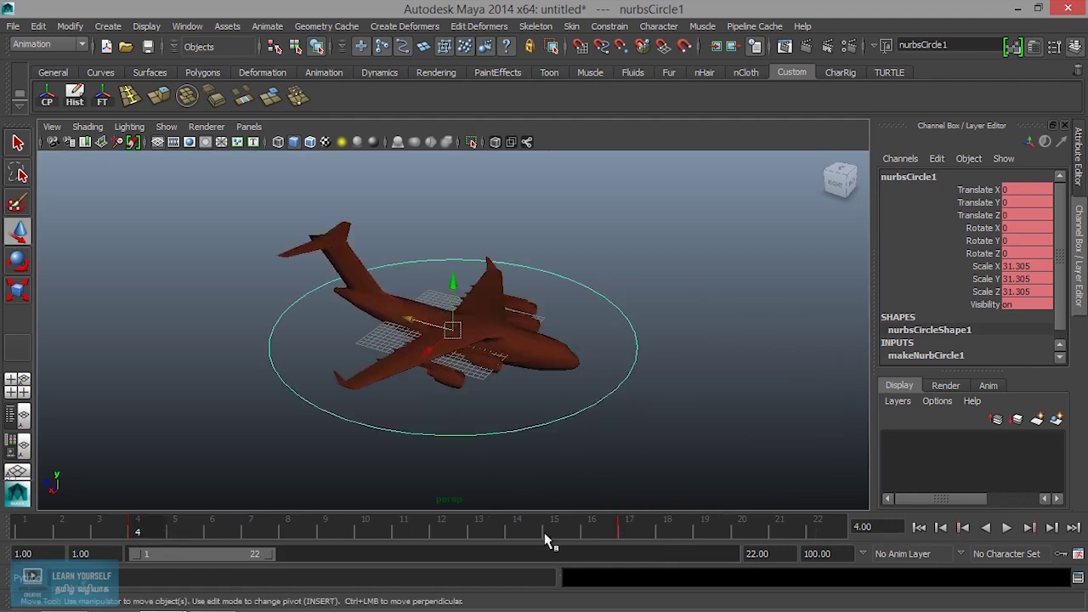
left_click(1029, 527)
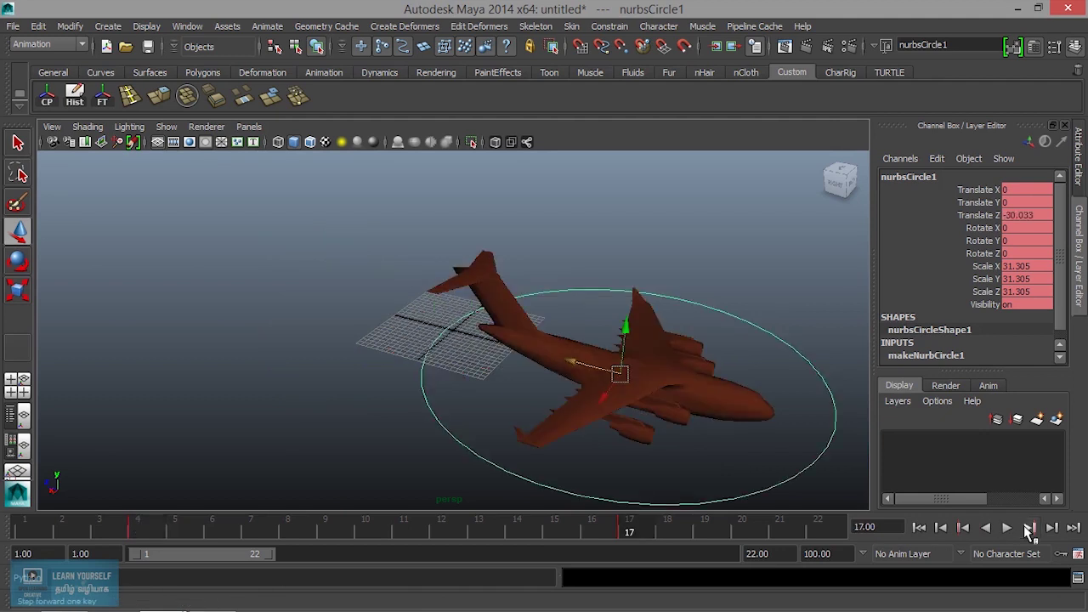
left_click(963, 528)
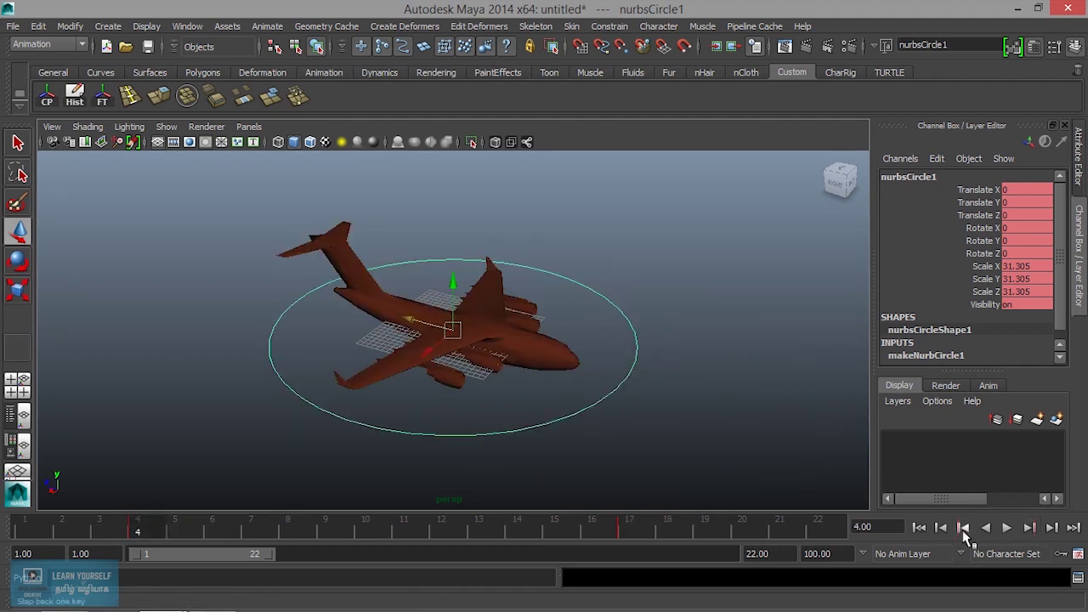
left_click(942, 528)
left_click(941, 528)
left_click(941, 528)
left_click(941, 529)
left_click(941, 528)
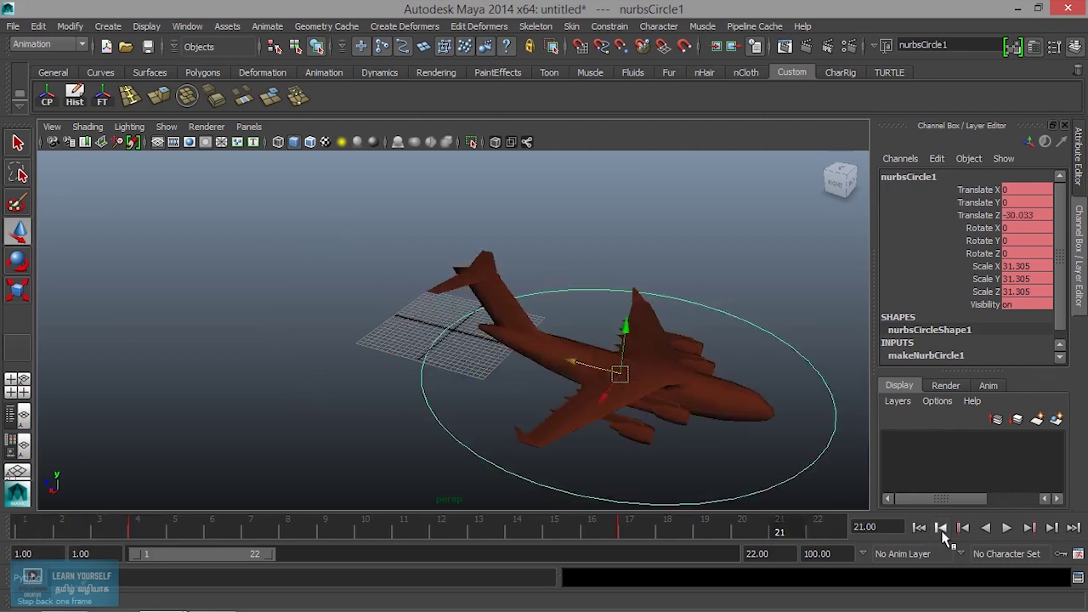
left_click(919, 528)
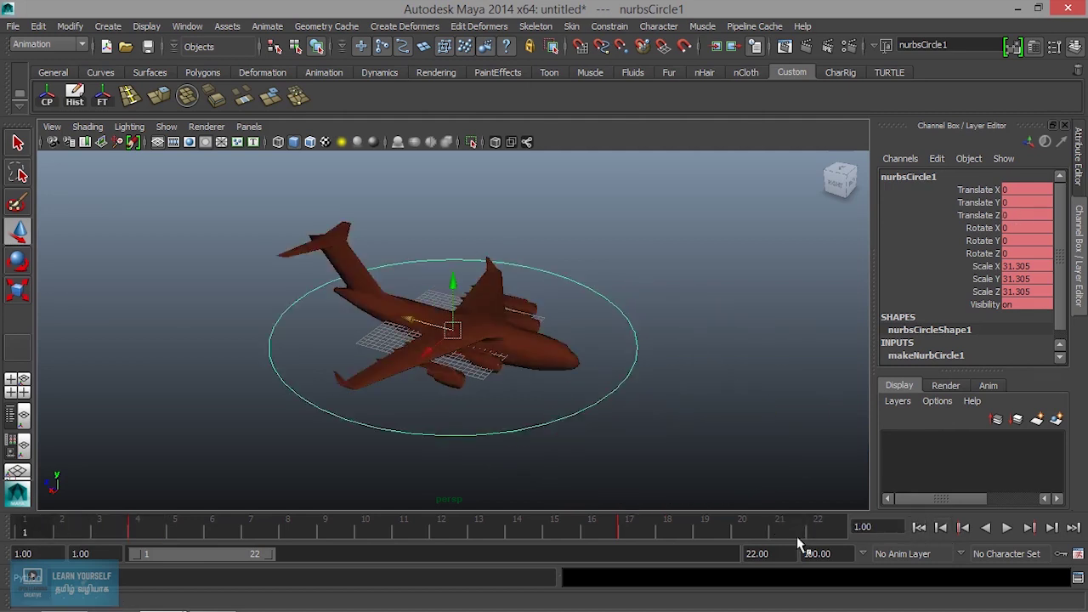
left_click(1073, 528)
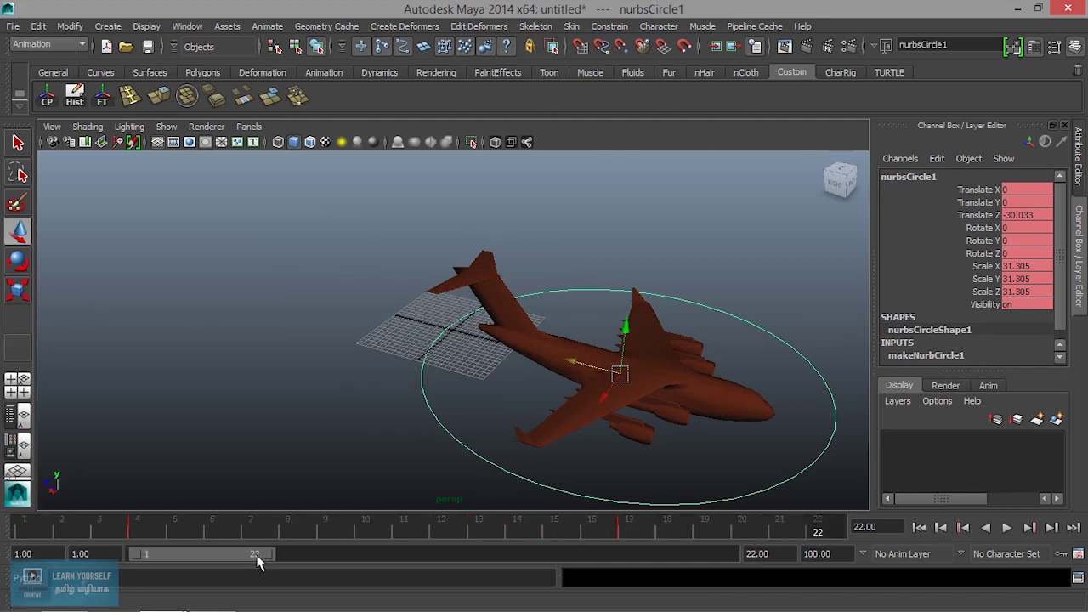
Extend the playback range to frame 100, jump to its end and start, and check character sets.
left_click_drag(267, 556, 751, 563)
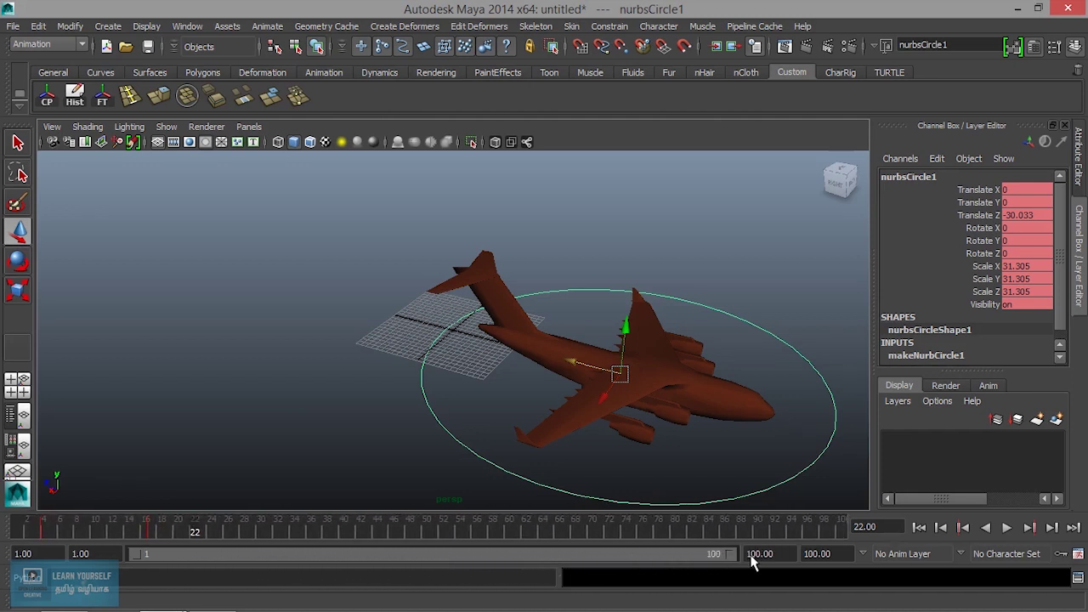
left_click(1074, 528)
left_click(919, 527)
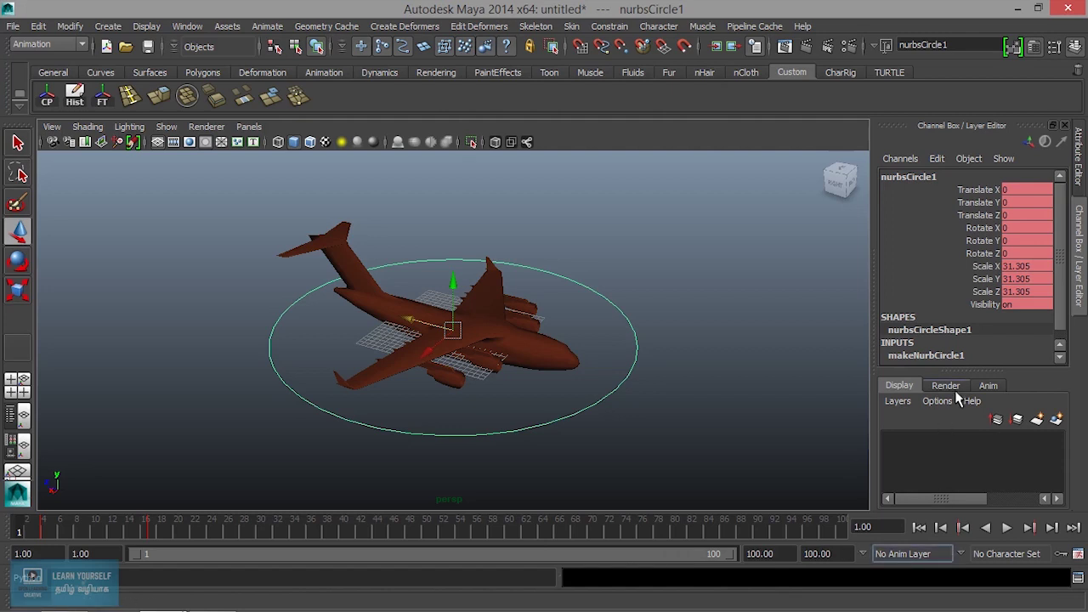
left_click(1006, 558)
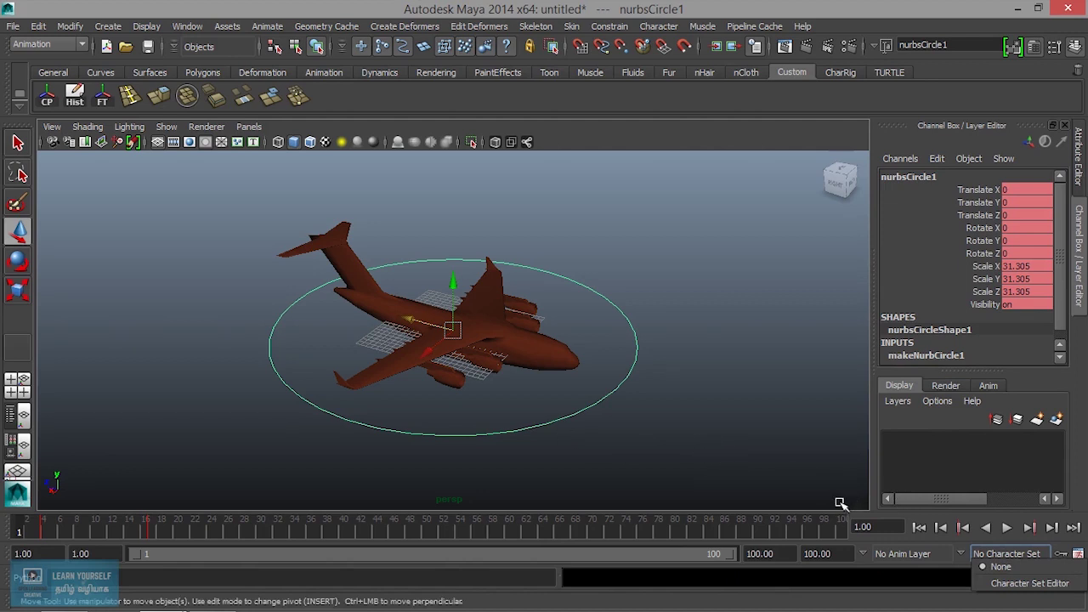
left_click(1012, 482)
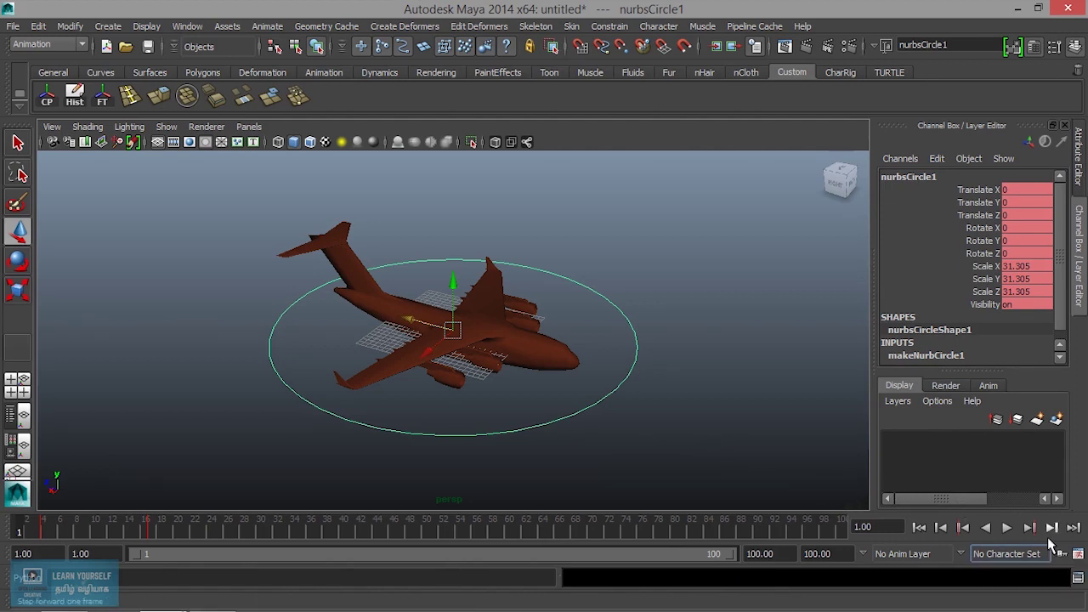